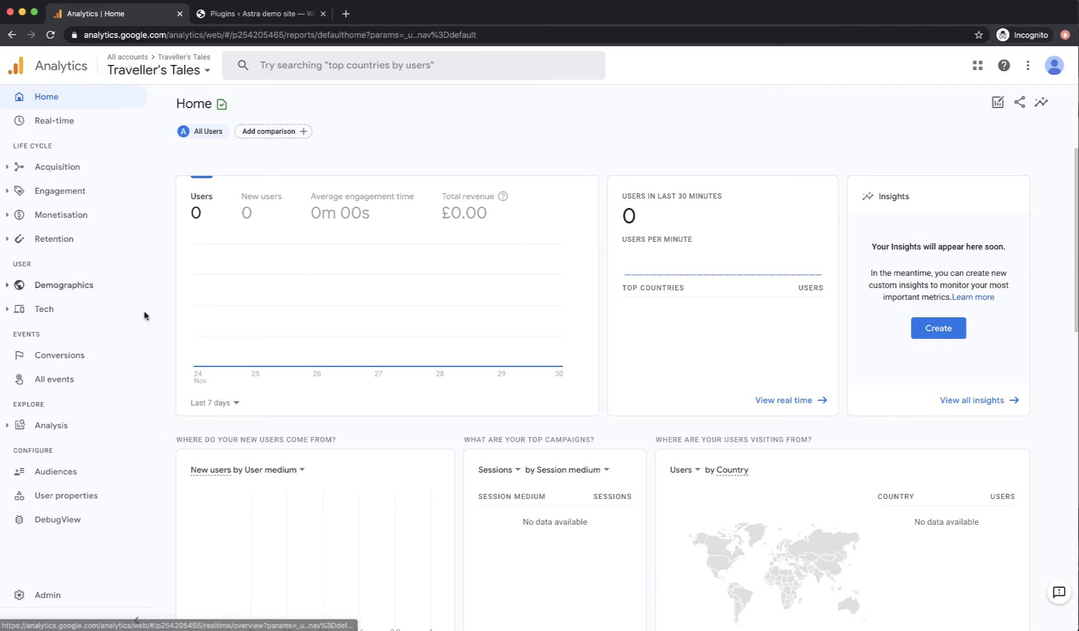
Open the Analytics Admin page for Traveller's Tales after a quick look at the WordPress front page.
left_click(52, 597)
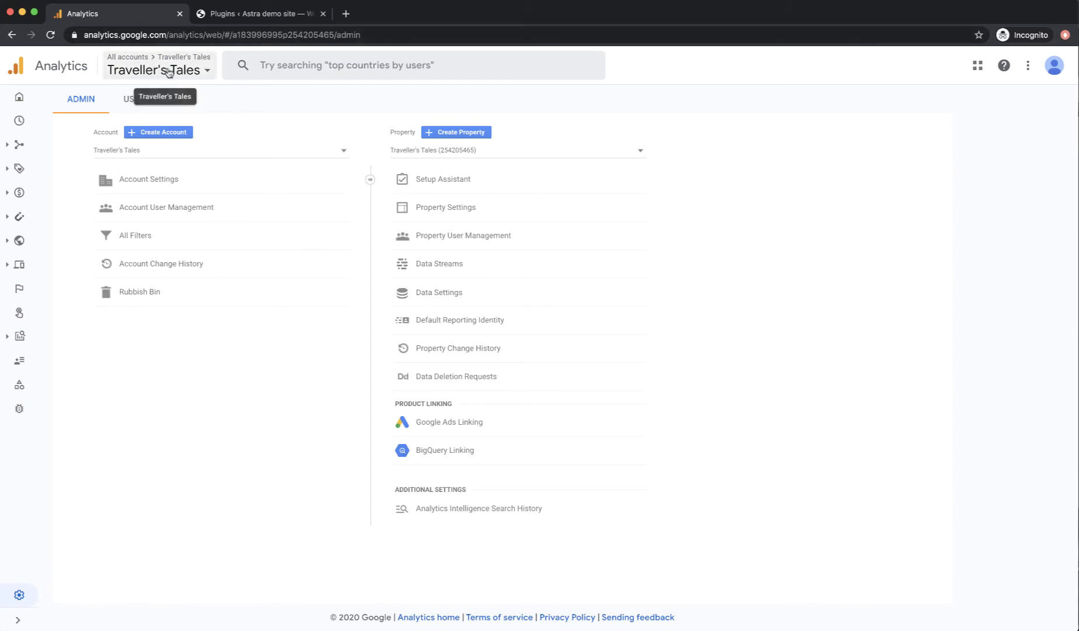
left_click(257, 14)
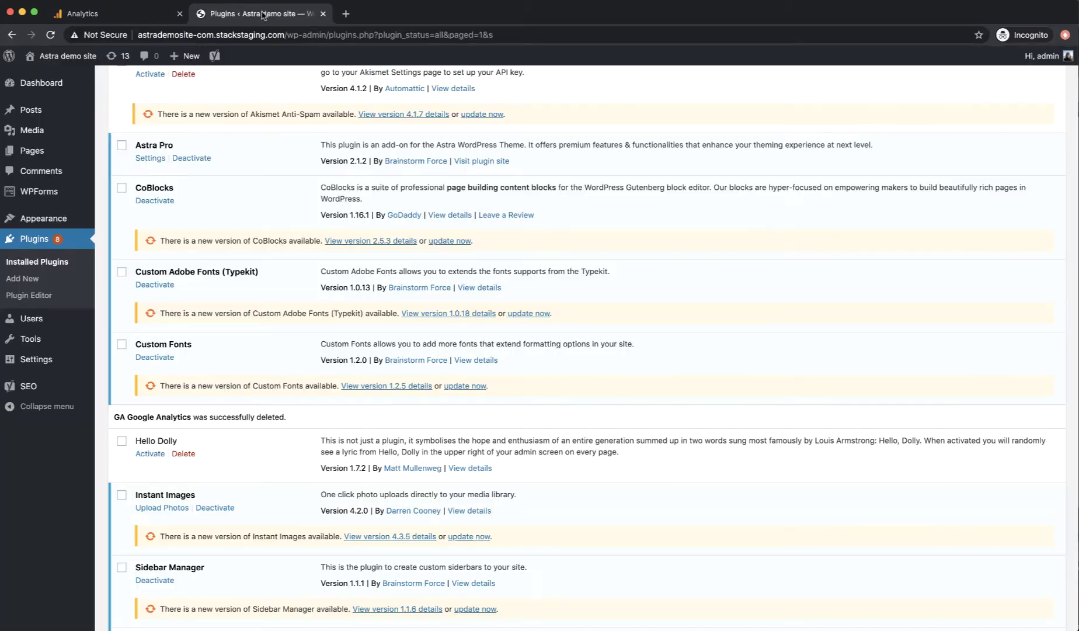
left_click(58, 58)
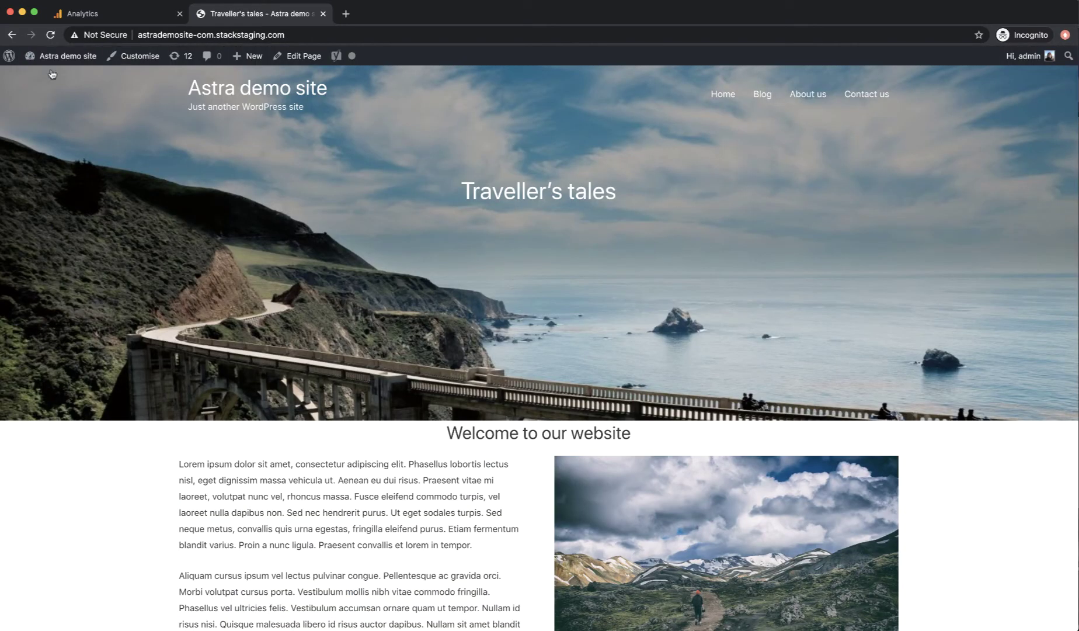
left_click(101, 13)
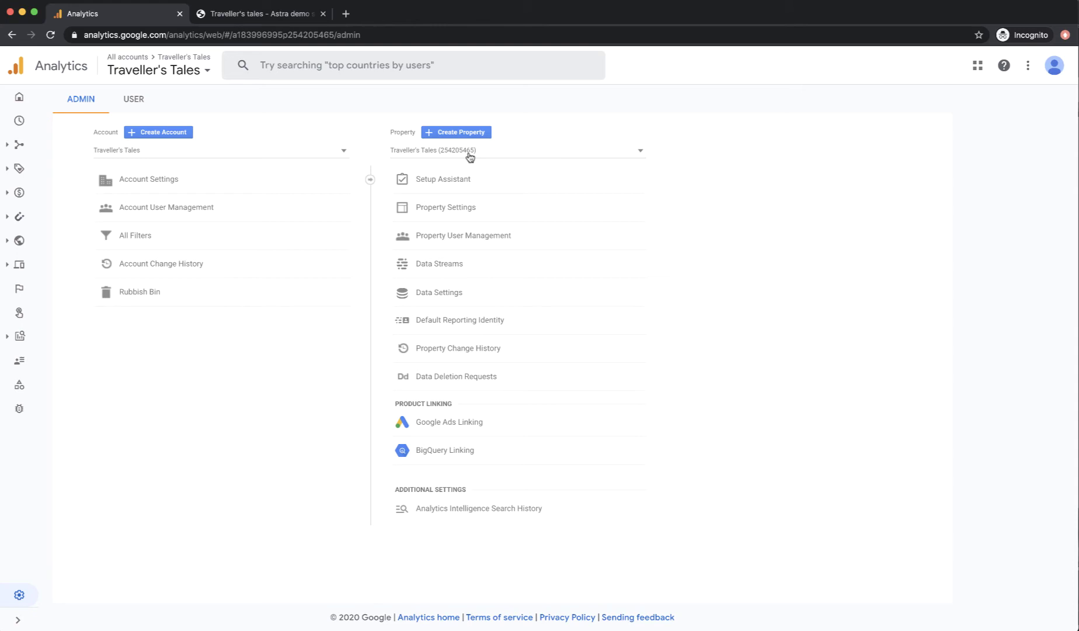
Open the property's Setup Assistant and go to Tag installation to list its data streams.
left_click(448, 184)
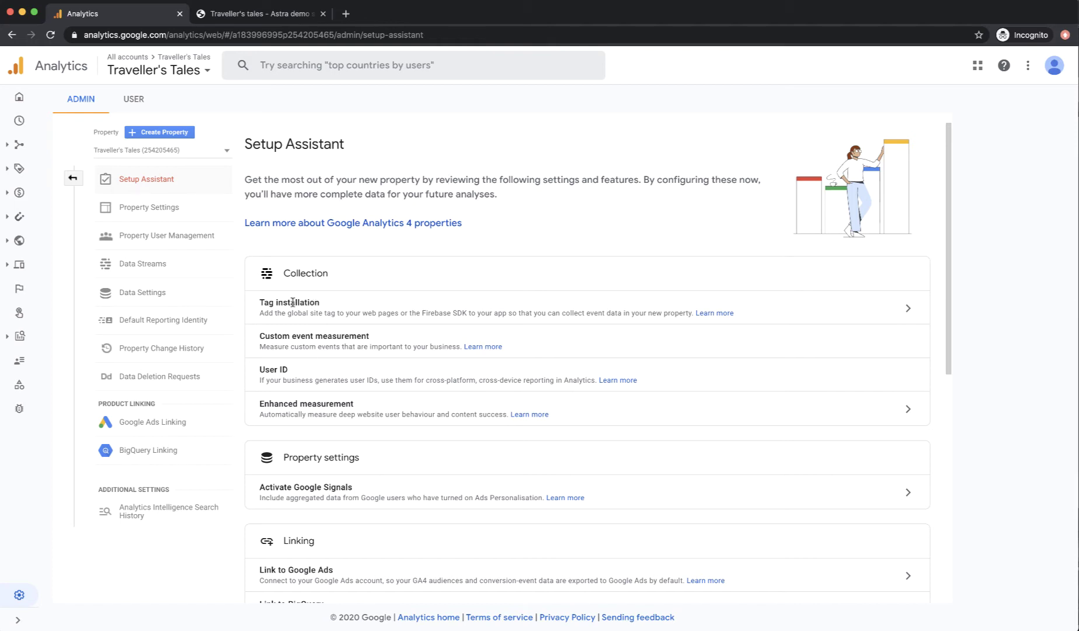
left_click(907, 312)
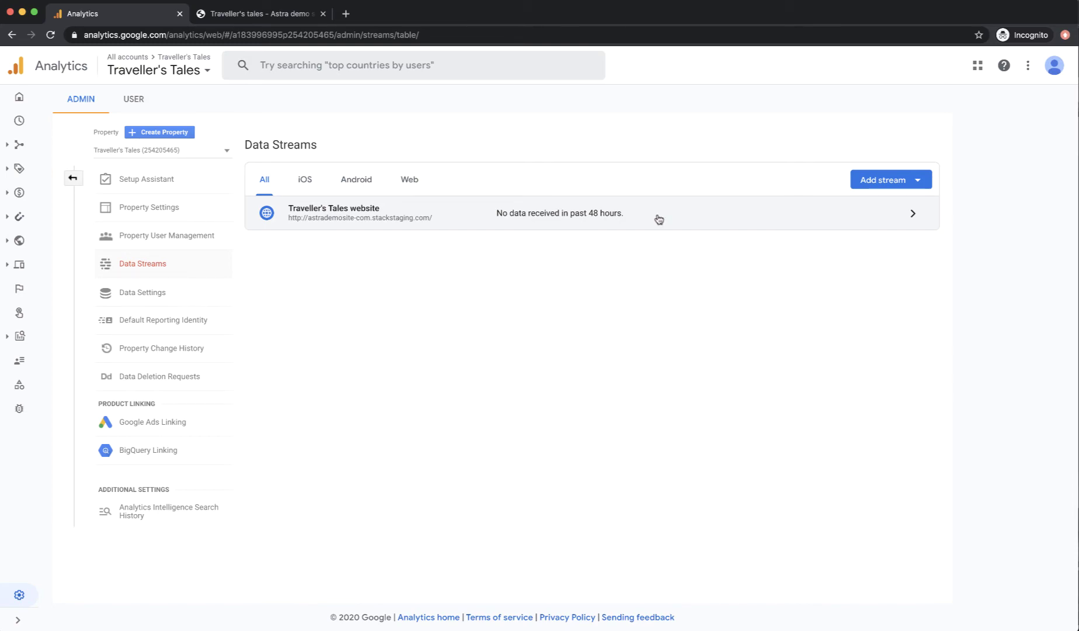
Open the Traveller's Tales web stream and expand its Global Site Tag (gtag.js) code.
left_click(904, 220)
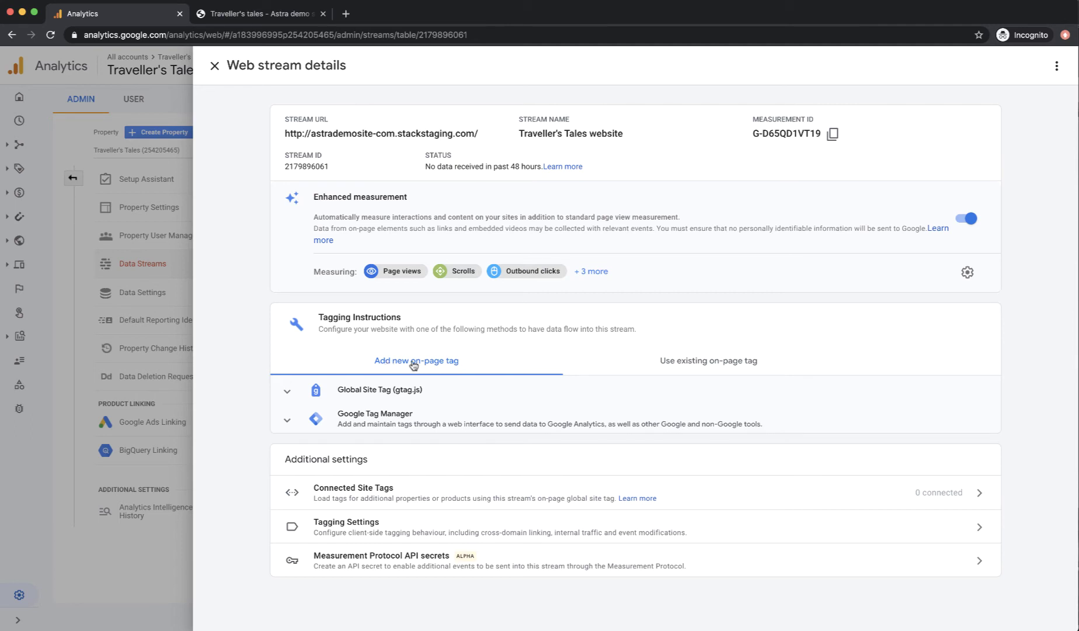
left_click(291, 395)
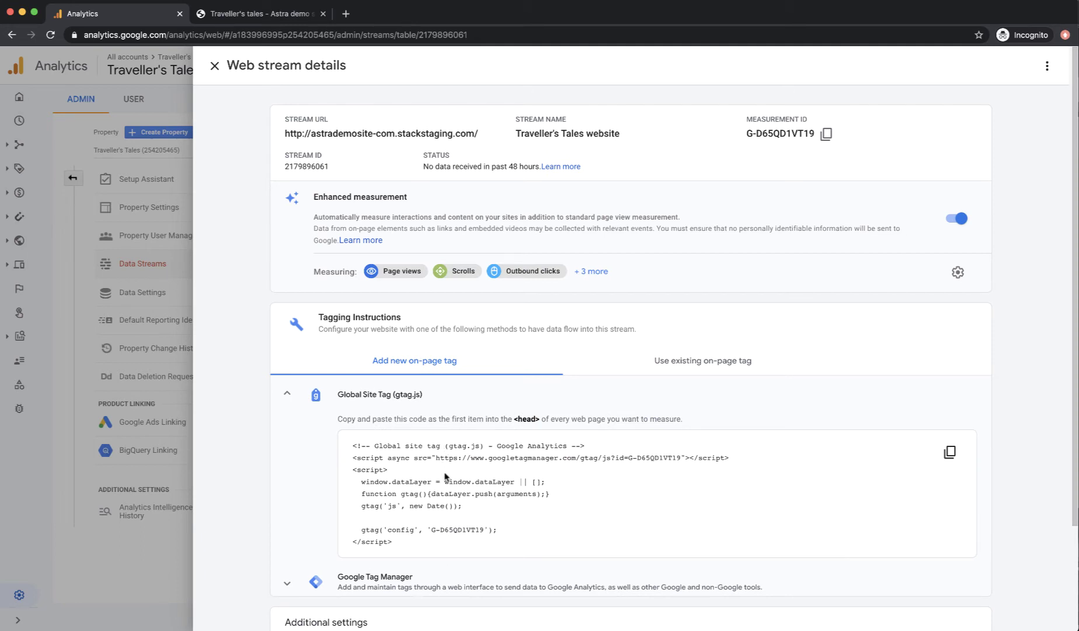
From WordPress Plugins > Add New, search 'ga', then install and activate GA Google Analytics.
left_click(271, 14)
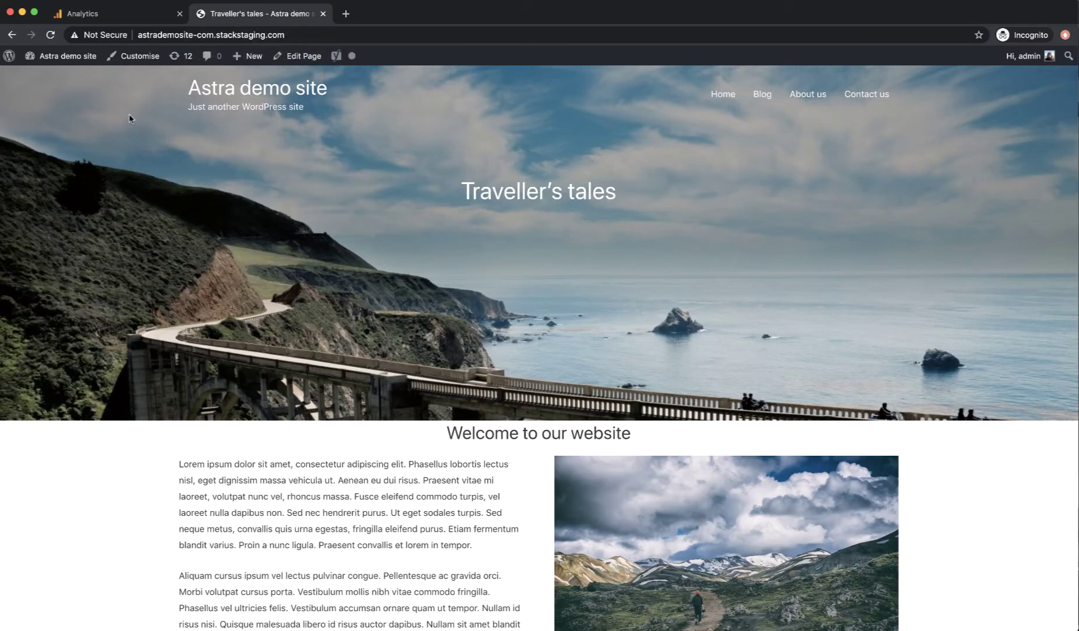
mouse_move(61, 62)
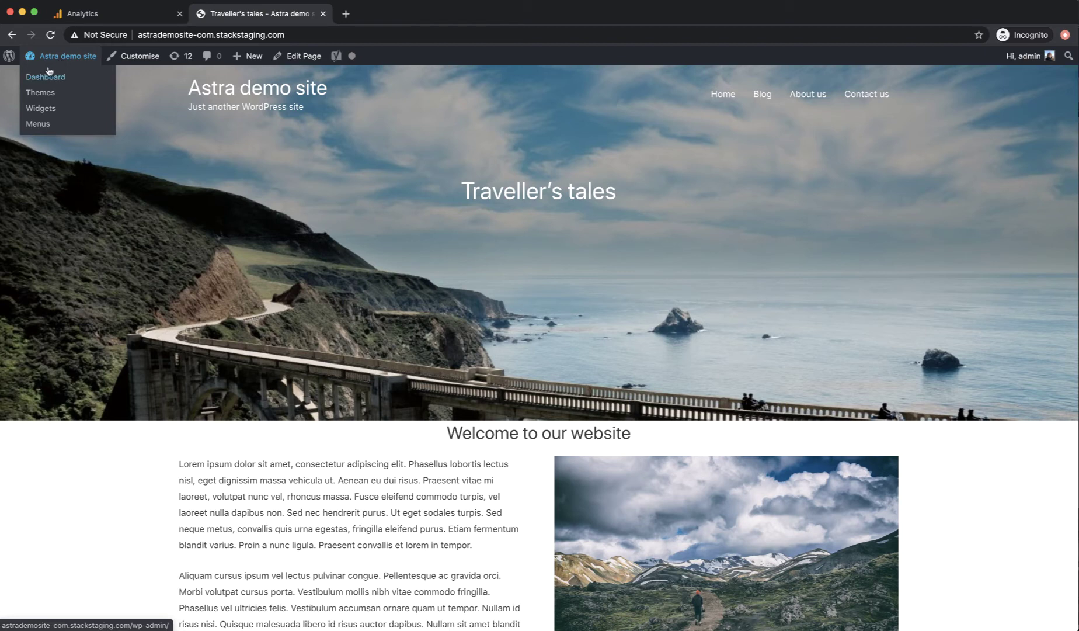
left_click(48, 84)
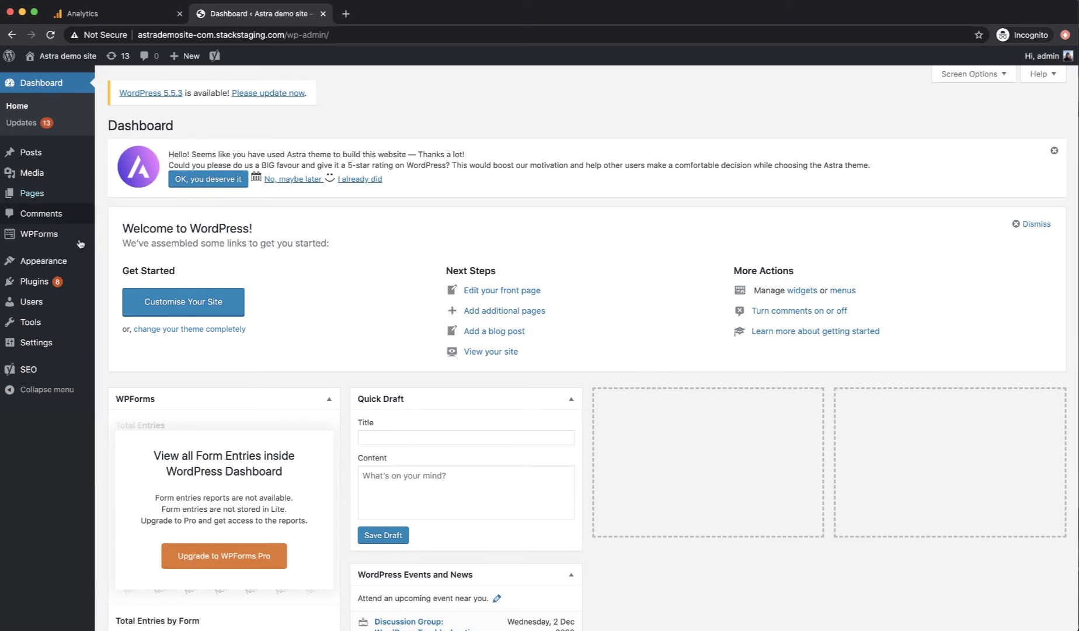
mouse_move(71, 284)
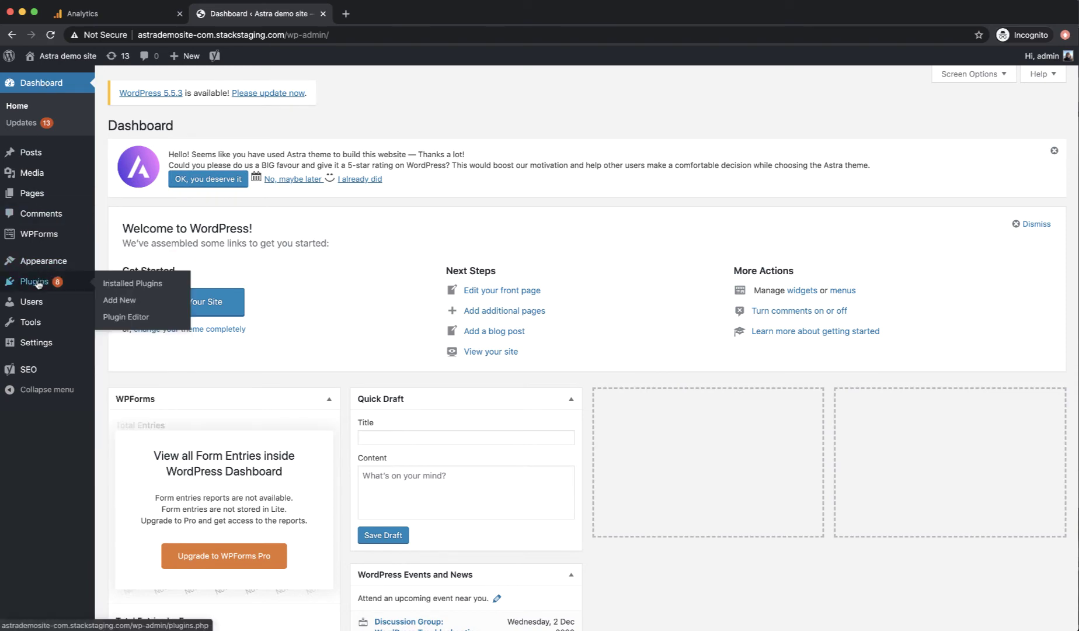
left_click(120, 301)
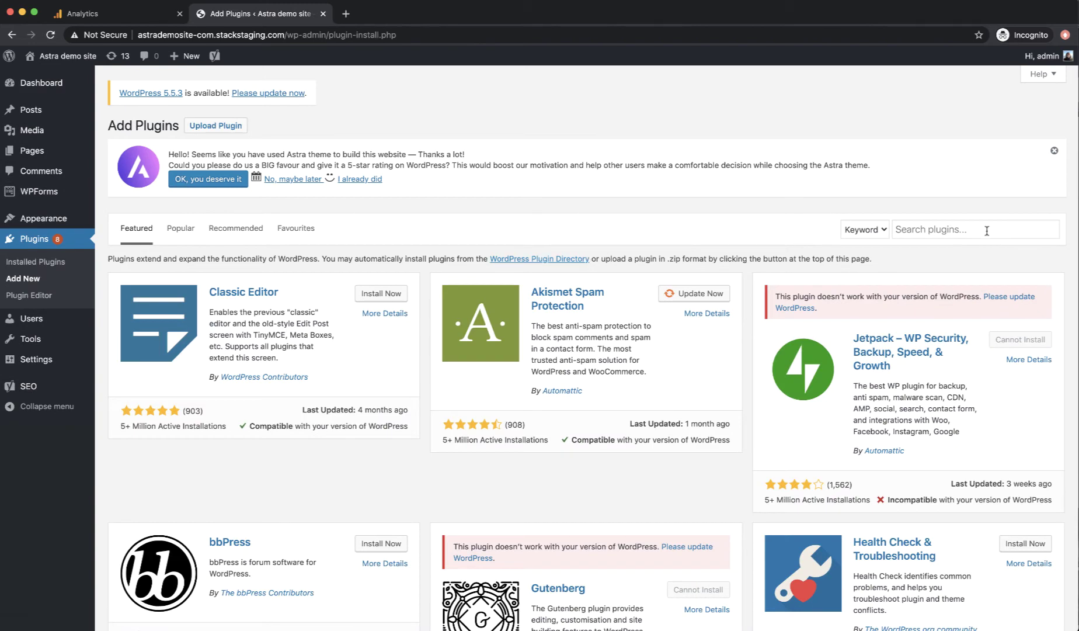
left_click(987, 231)
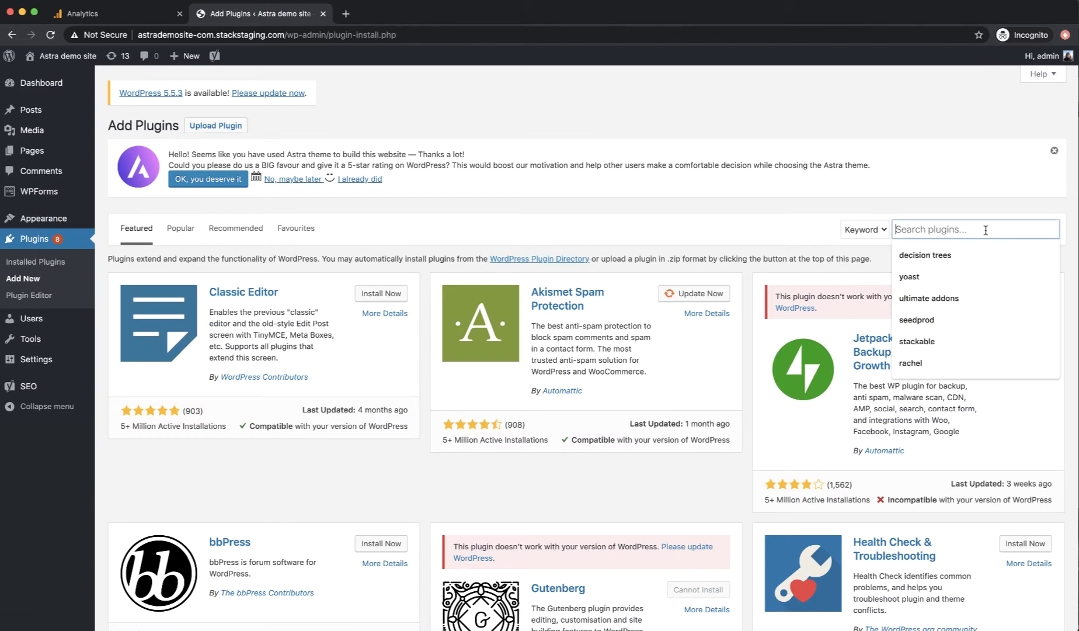
type("ga")
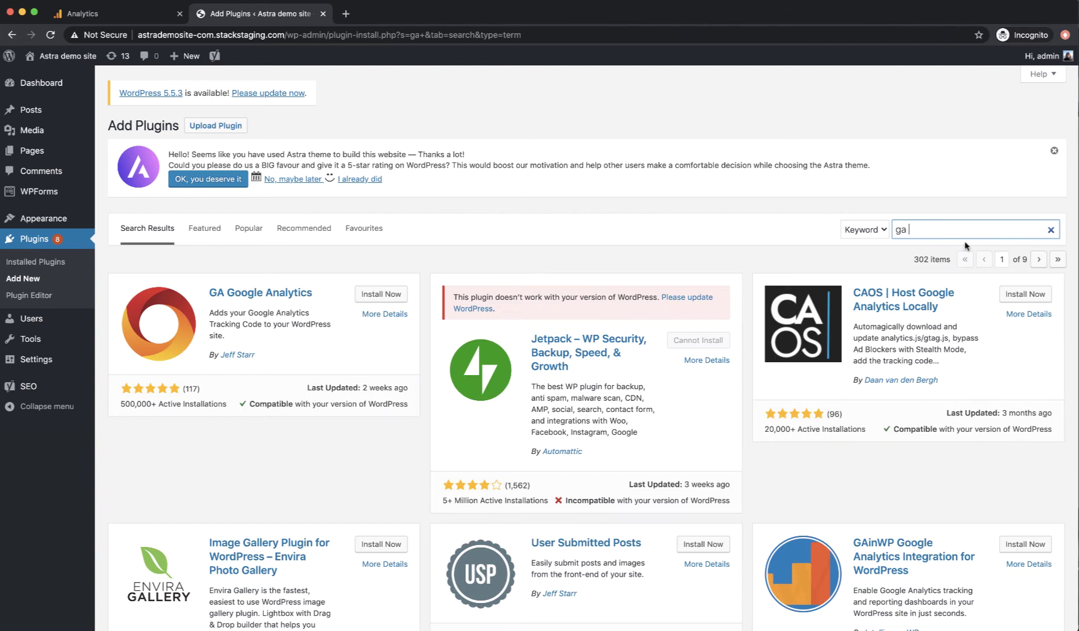
left_click(375, 297)
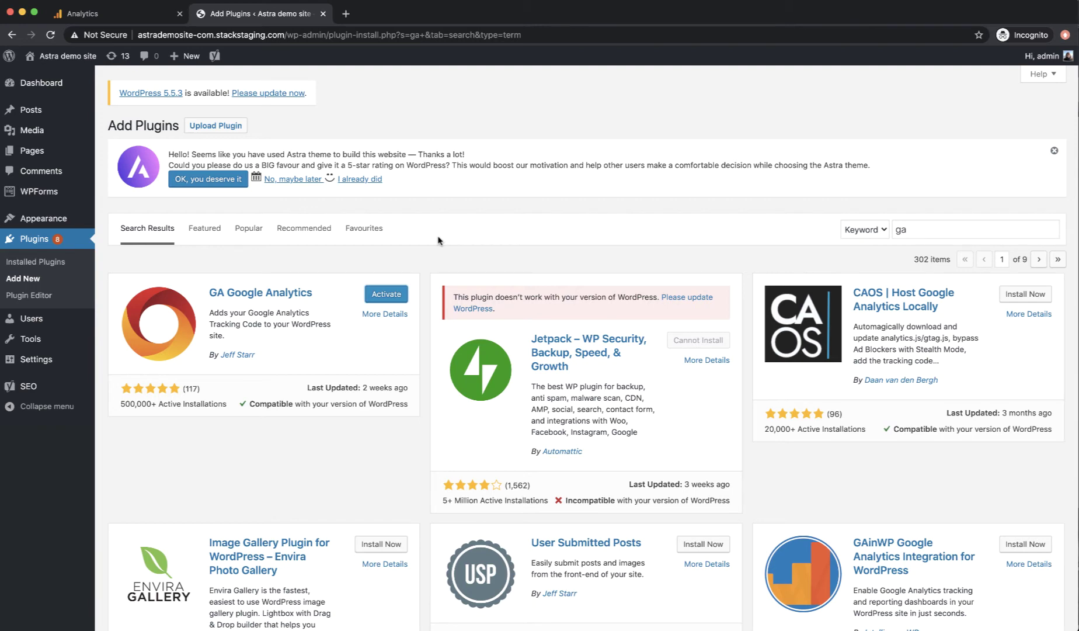
left_click(386, 299)
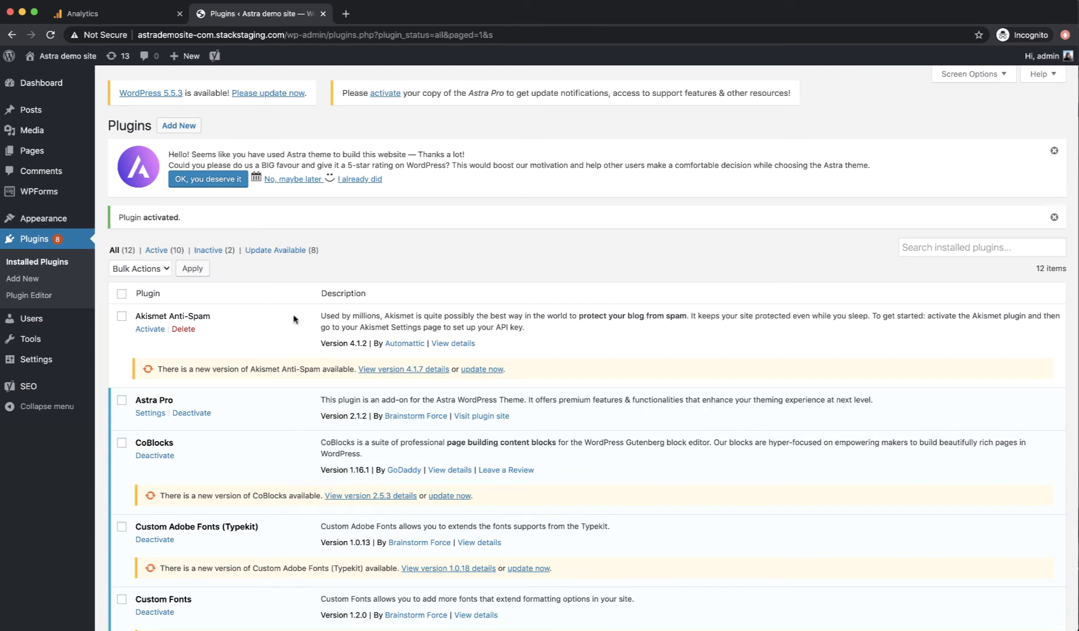
mouse_move(33, 362)
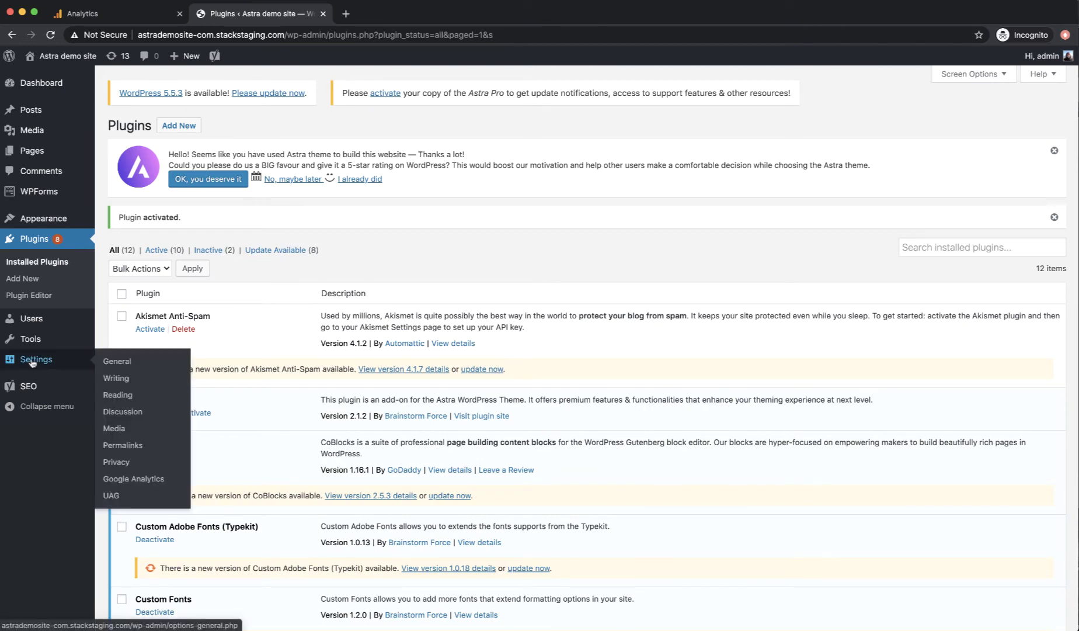
Open GA Google Analytics Plugin Settings and set Tracking Method to Global Site Tag (gtag.js).
left_click(146, 480)
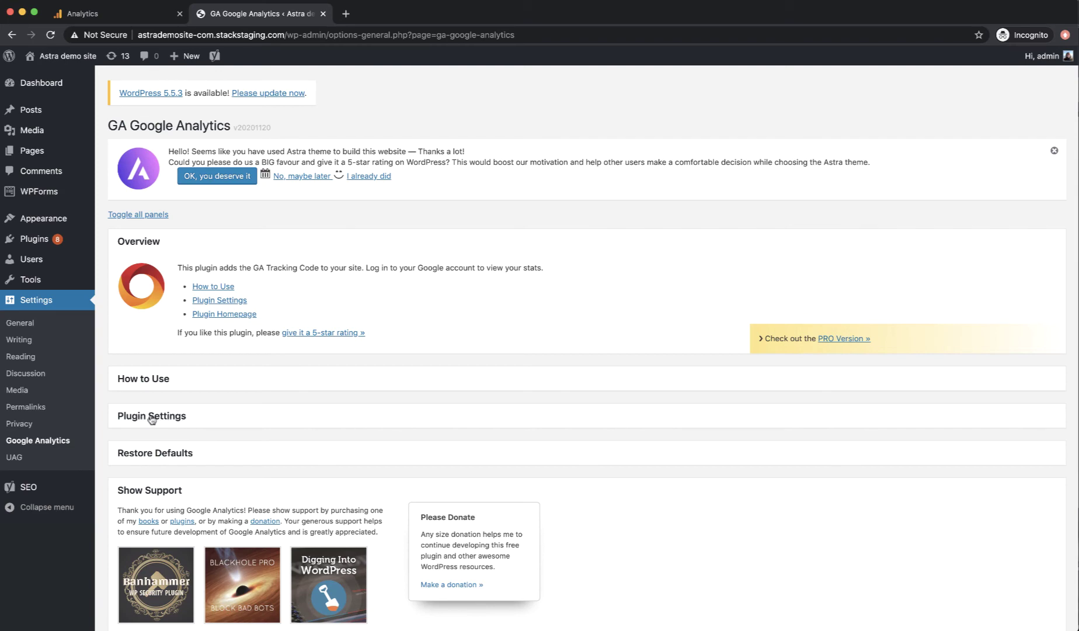
left_click(174, 416)
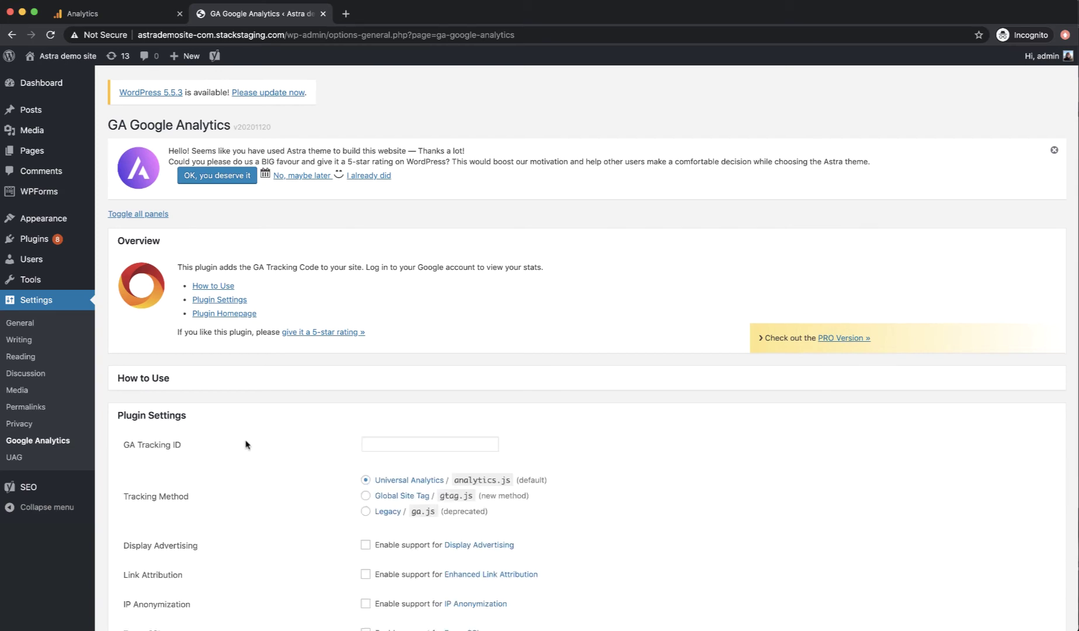
scroll(248, 446, "down", 3)
scroll(245, 444, "down", 2)
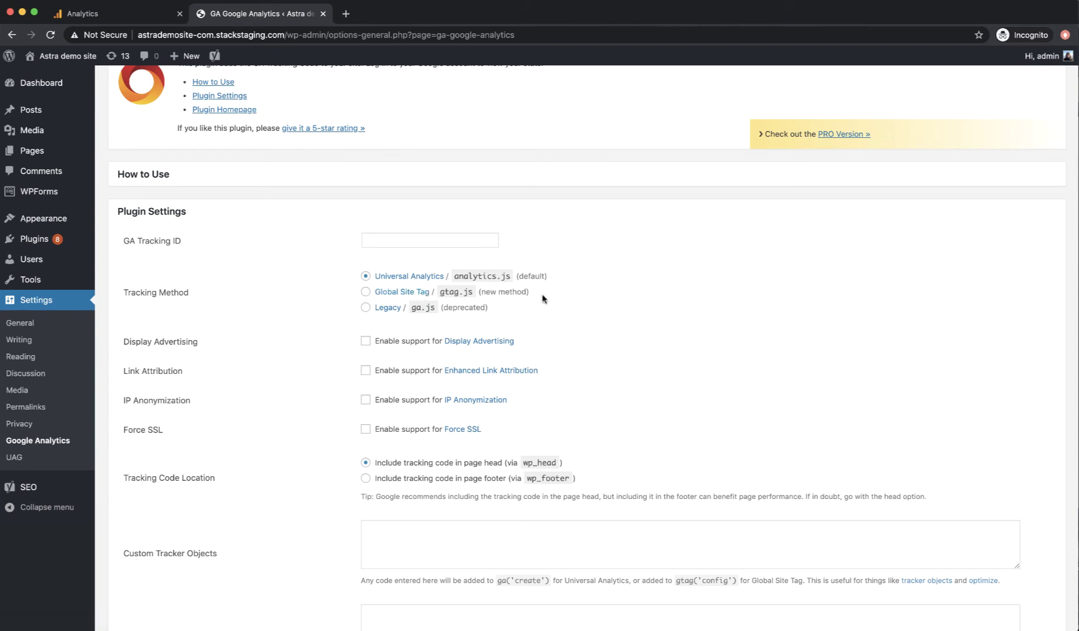
left_click(365, 292)
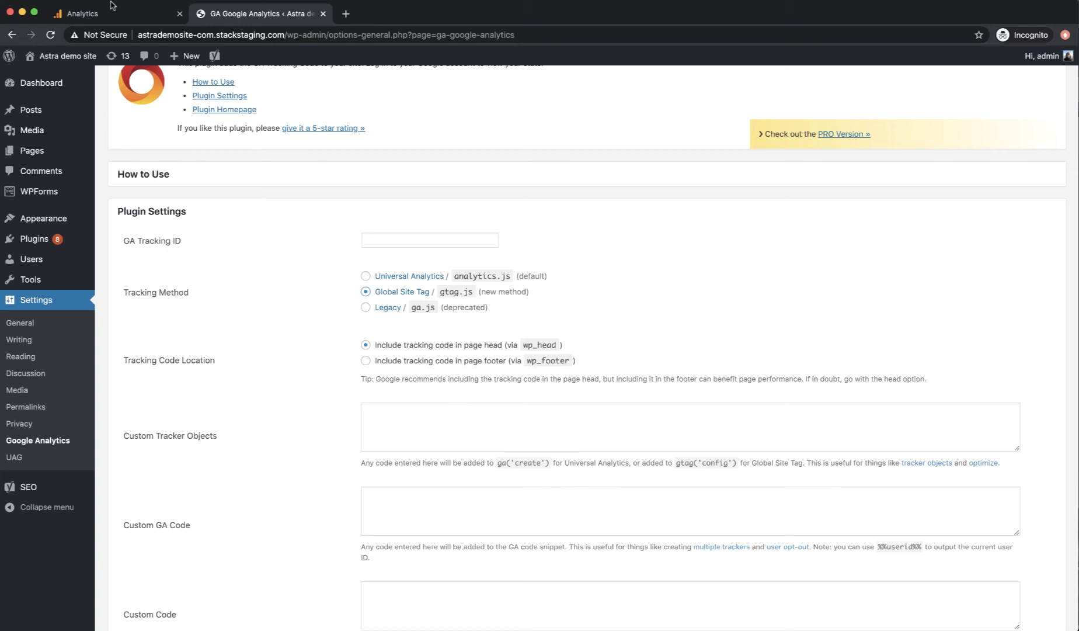
Copy measurement ID G-D65QD1VT19 from Analytics into the plugin's GA Tracking ID field.
left_click(90, 11)
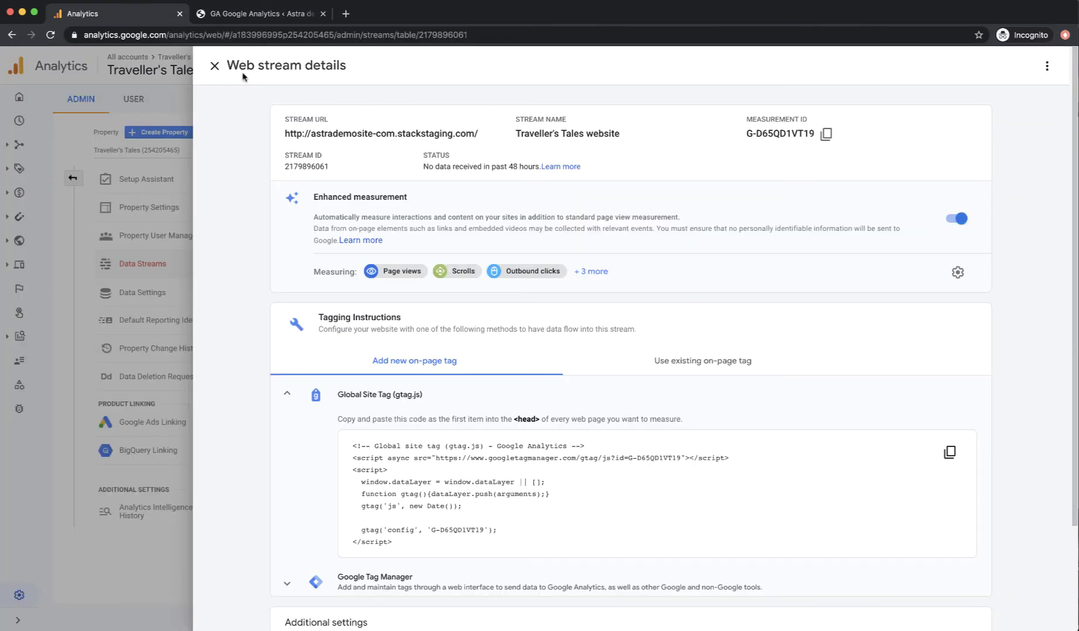
left_click(824, 136)
left_click(242, 19)
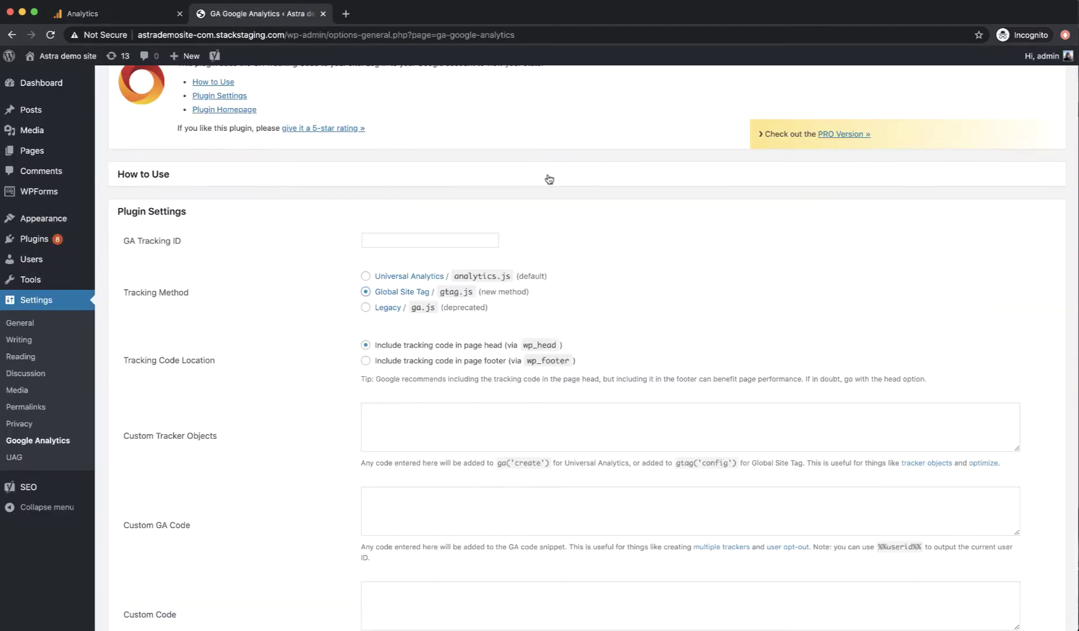
left_click(426, 240)
key("super+v")
left_click(617, 258)
left_click(103, 15)
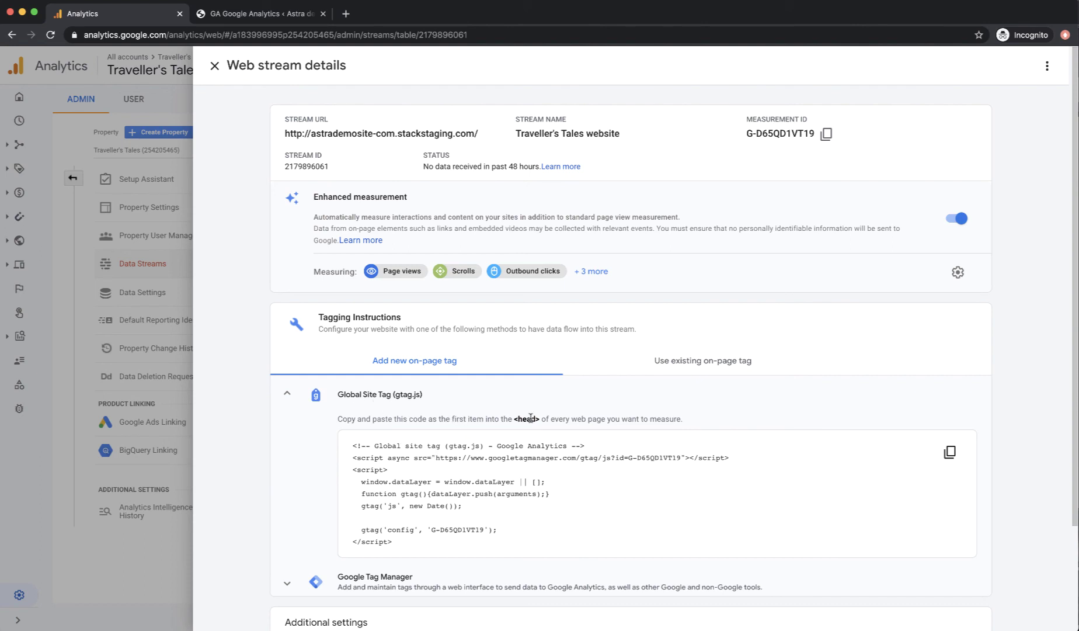
Paste the copied gtag.js snippet into Custom Tracker Objects and save the plugin settings.
left_click(950, 453)
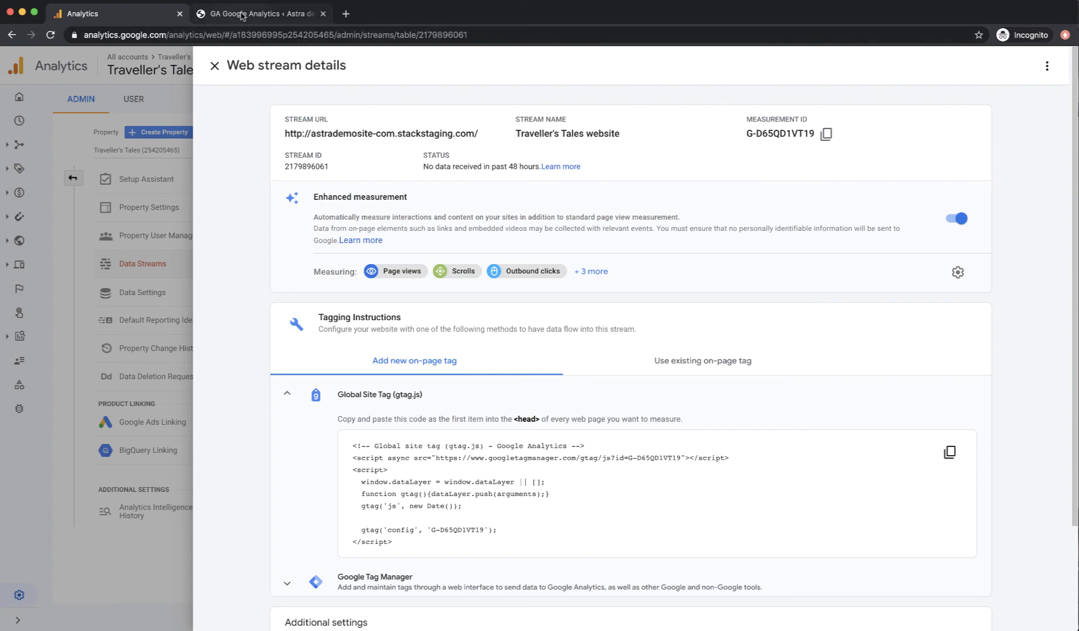
left_click(240, 14)
left_click(399, 409)
key("super+v")
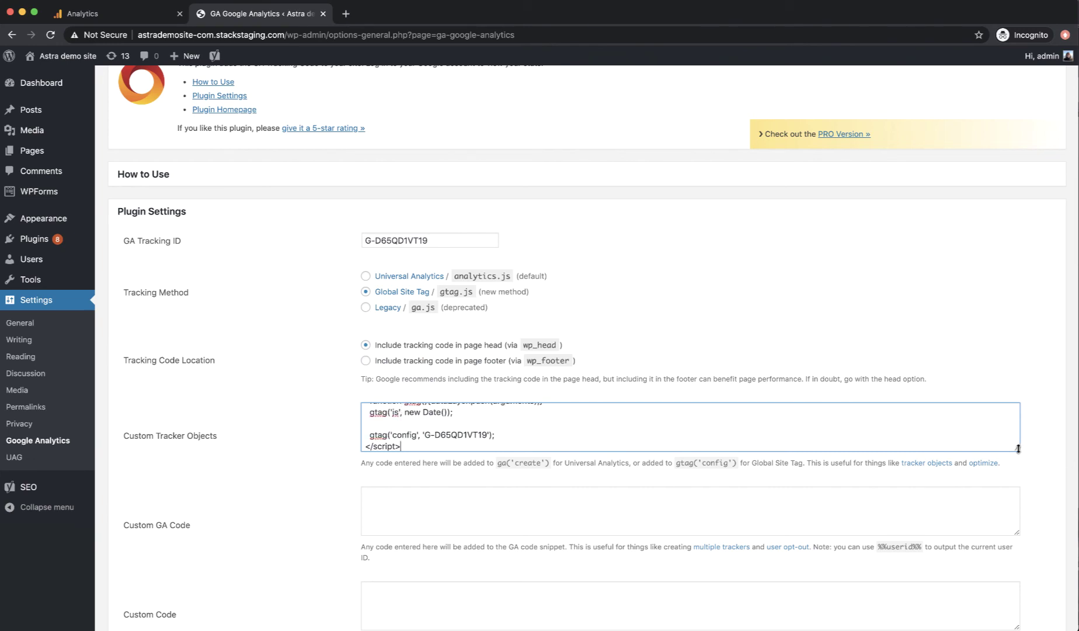
left_click_drag(1018, 448, 1030, 558)
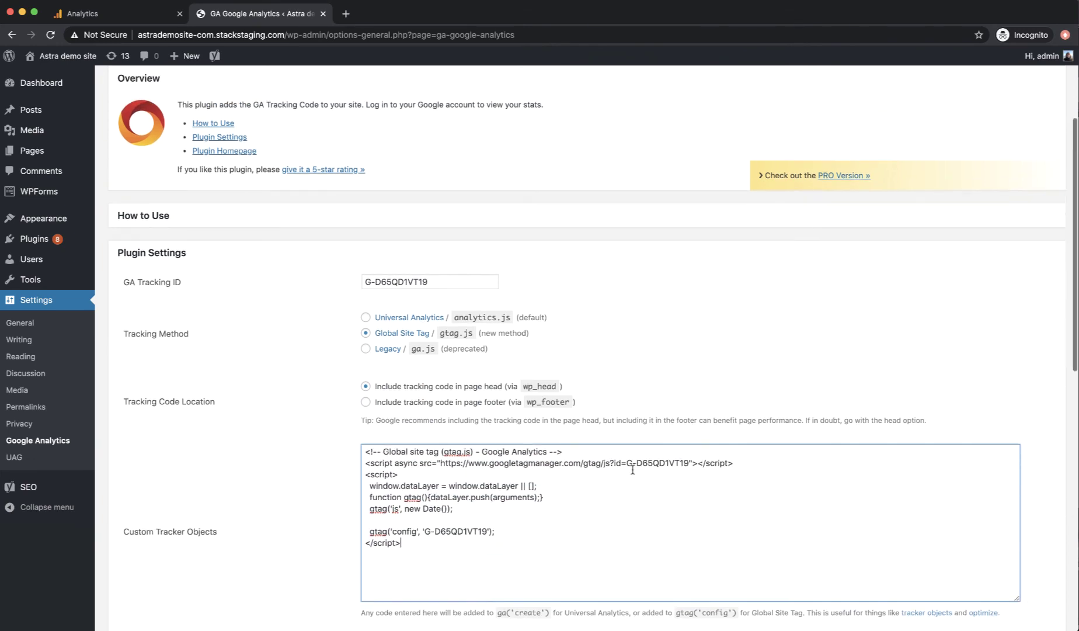
scroll(632, 470, "up", 2)
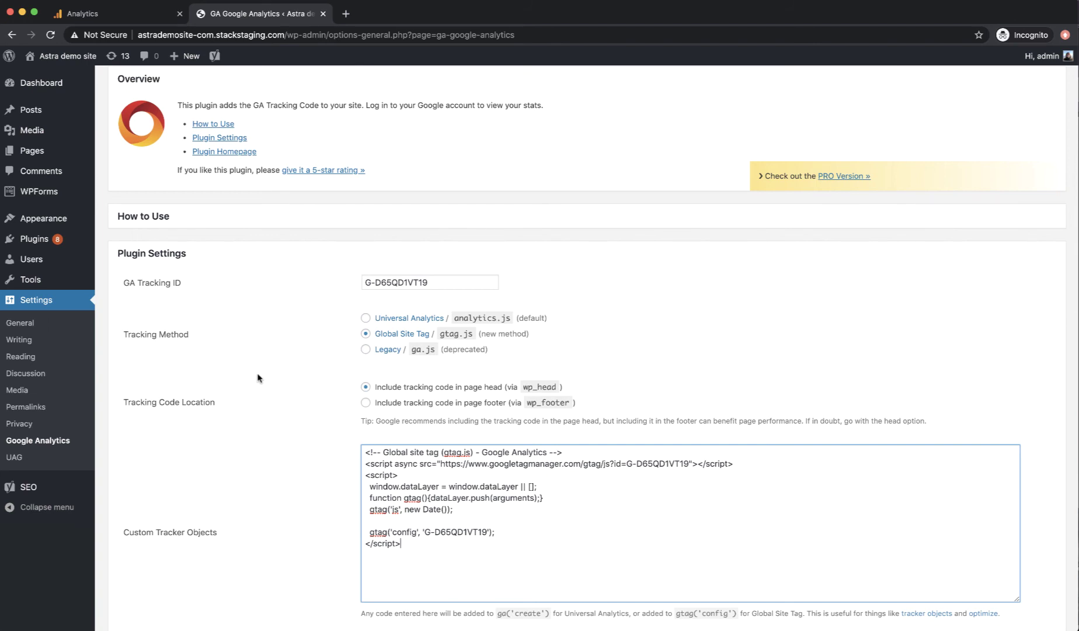
scroll(259, 378, "down", 5)
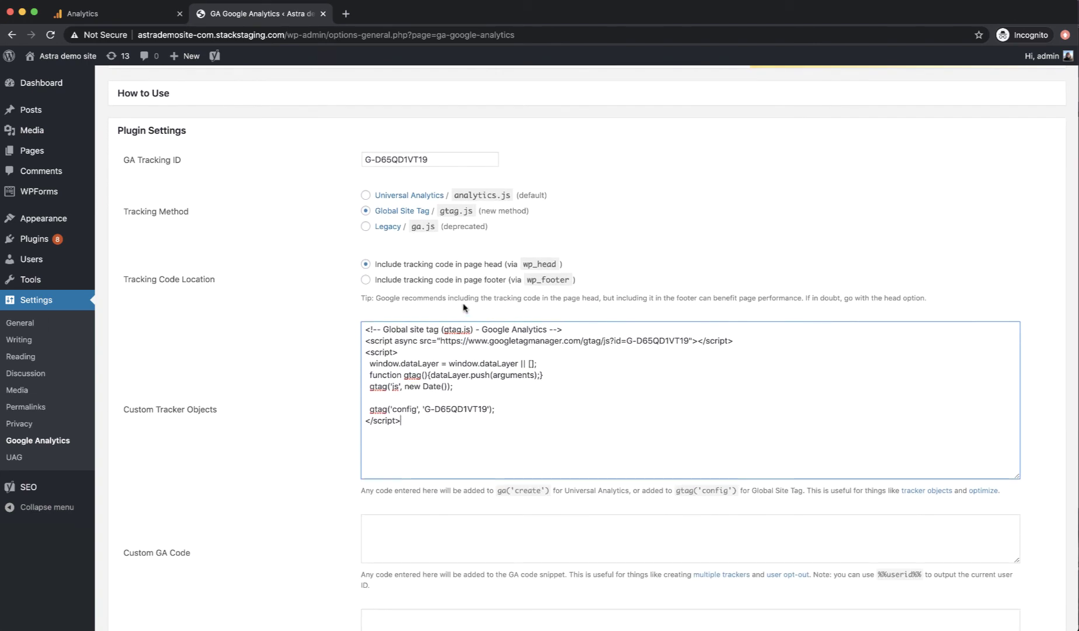
scroll(309, 297, "down", 10)
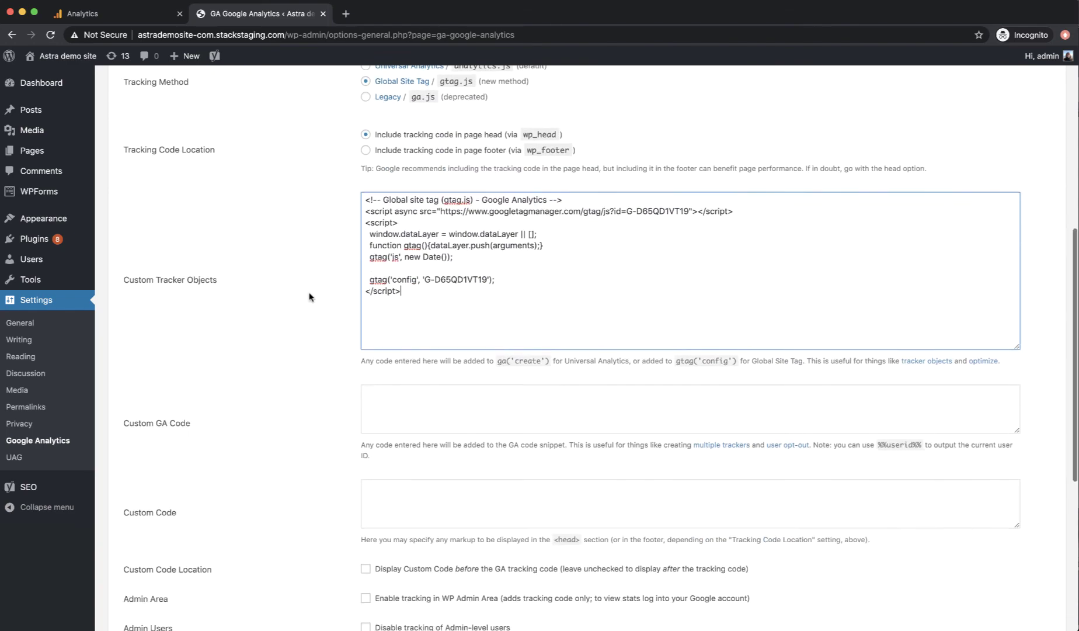
scroll(310, 297, "down", 6)
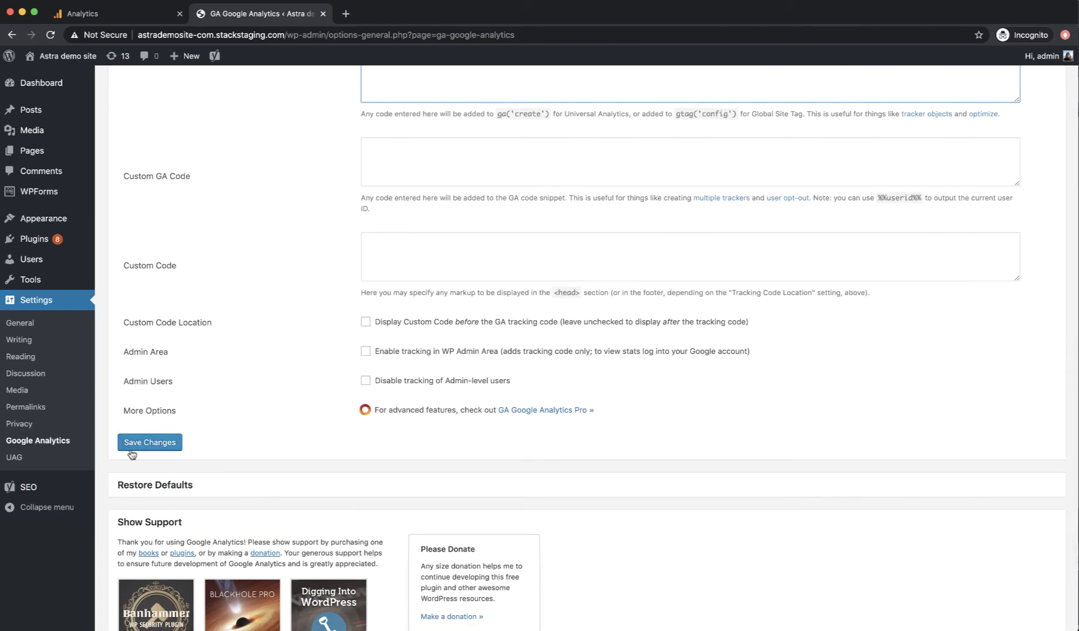
left_click(131, 445)
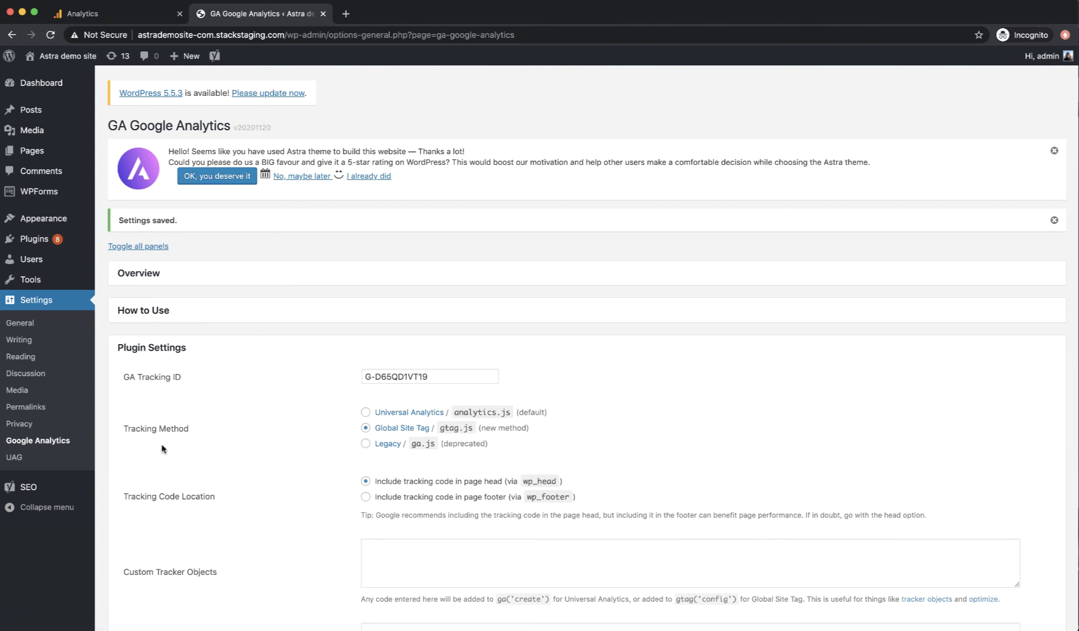
Visit the site's front page, then open the Traveller's Tales Realtime overview in Analytics.
left_click(56, 64)
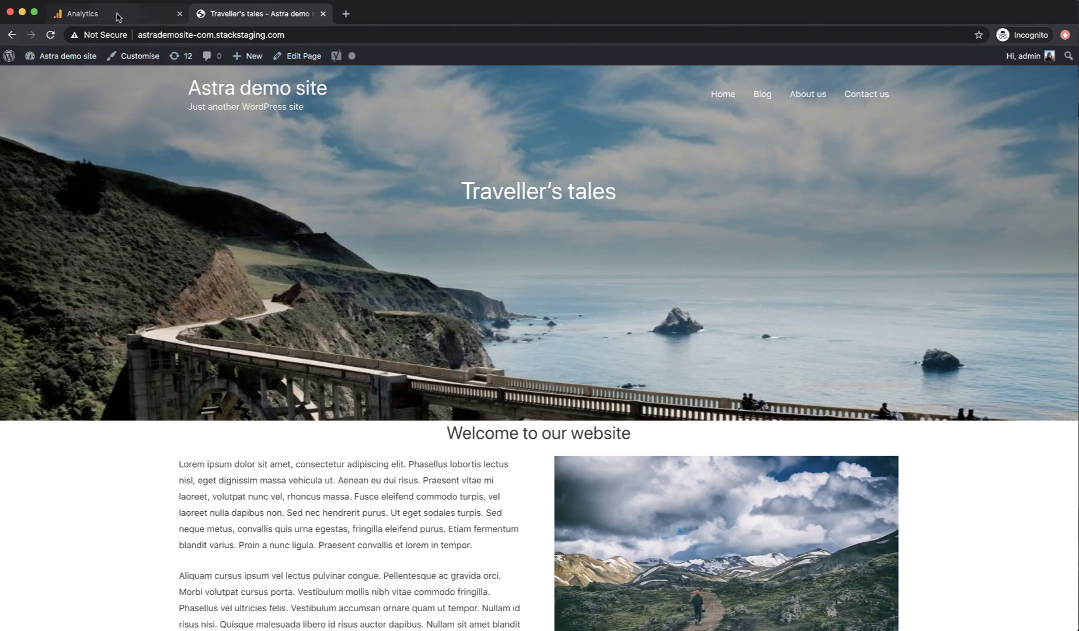
left_click(136, 14)
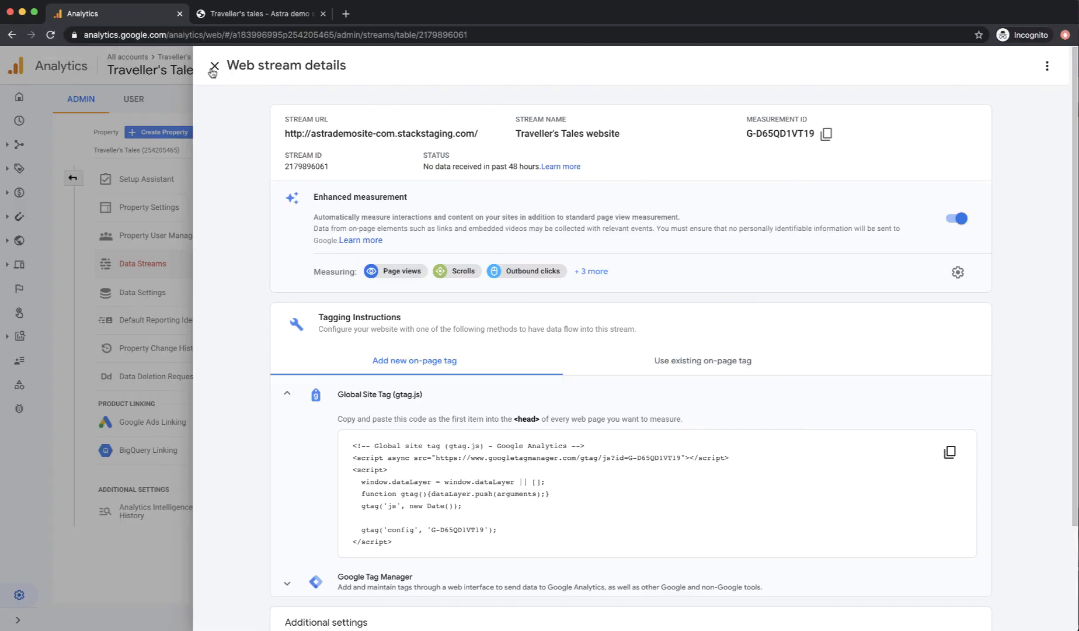
left_click(214, 66)
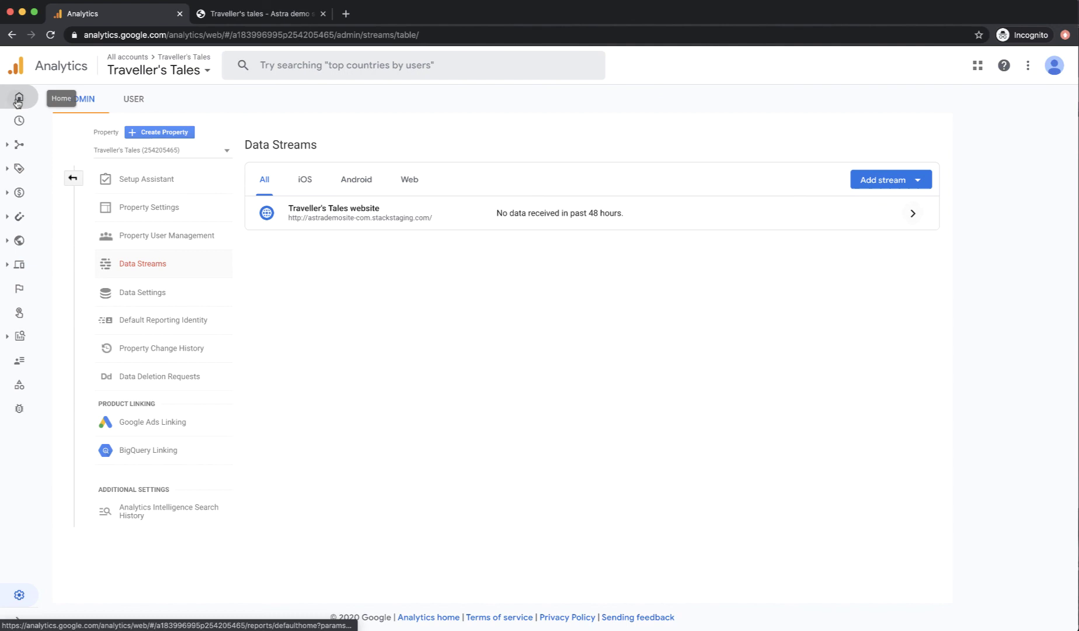
left_click(18, 101)
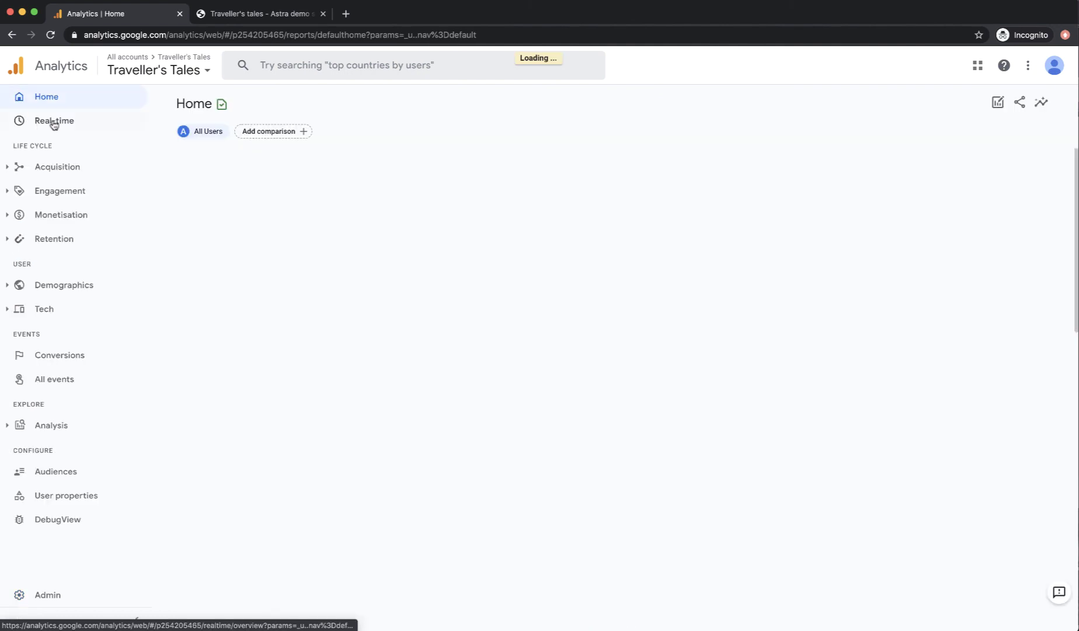
left_click(49, 123)
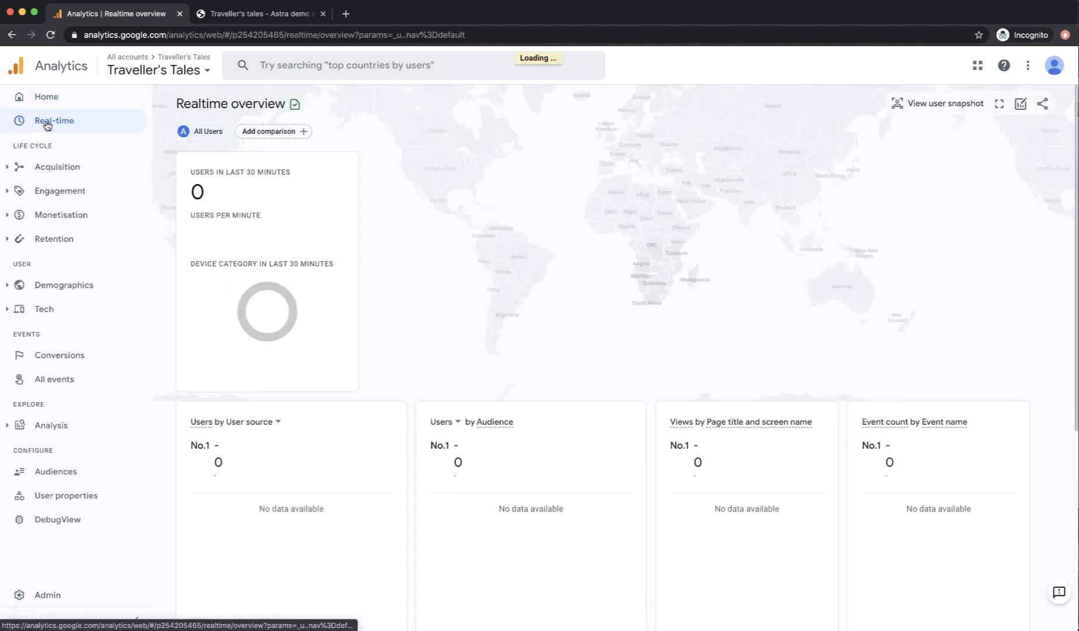